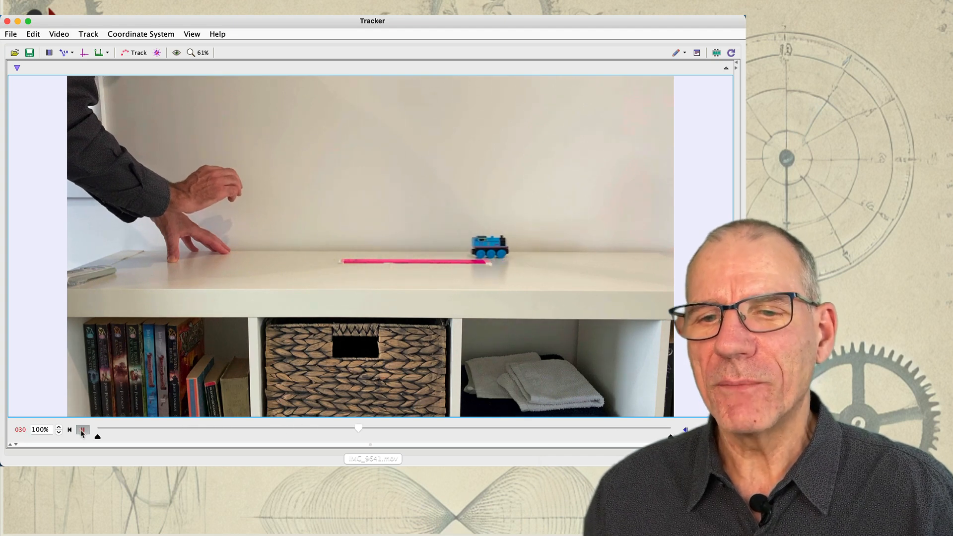
Preview the train video, and look at the FreeConvert MOV to MP4 converter page and the Tracker website in the browser
{"action": "left_click", "coordinate": [81, 429]}
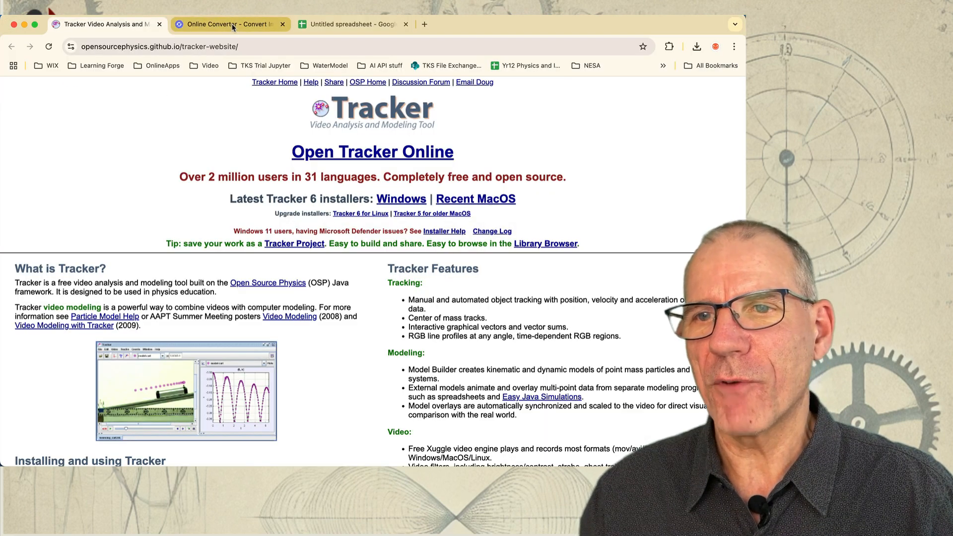
{"action": "left_click", "coordinate": [232, 26]}
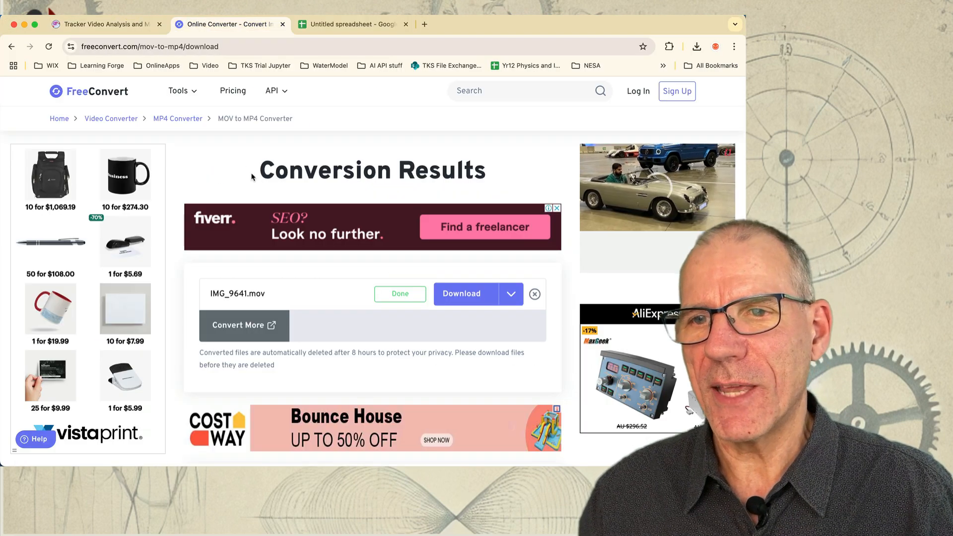
{"action": "left_click", "coordinate": [49, 47]}
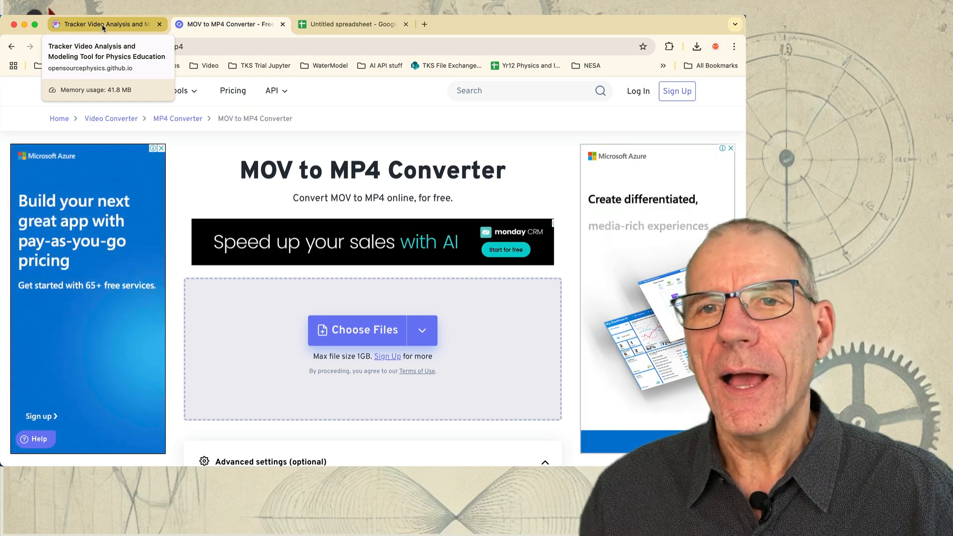
{"action": "left_click", "coordinate": [103, 26]}
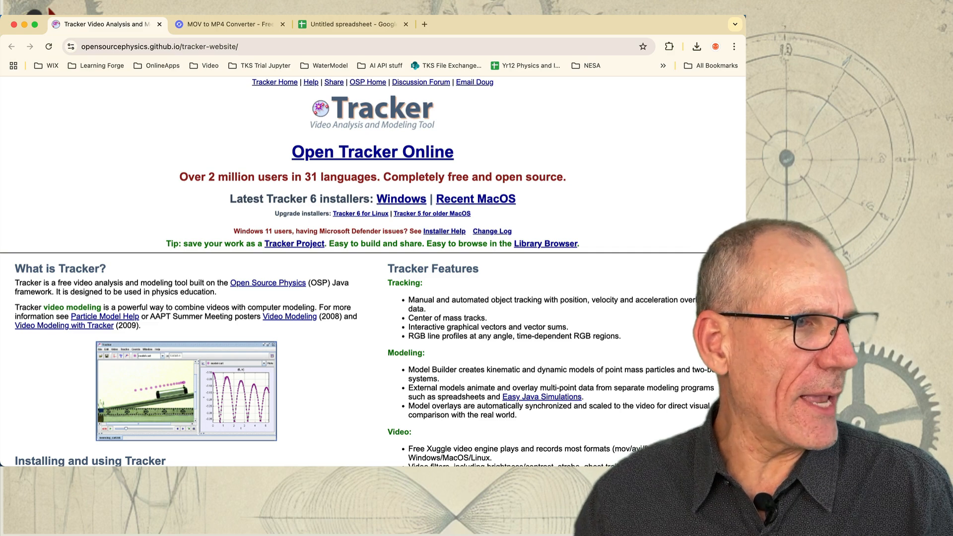
Return to Tracker and import the video IMG_9641.mp4 into a new tab
{"action": "key", "text": "super+Tab"}
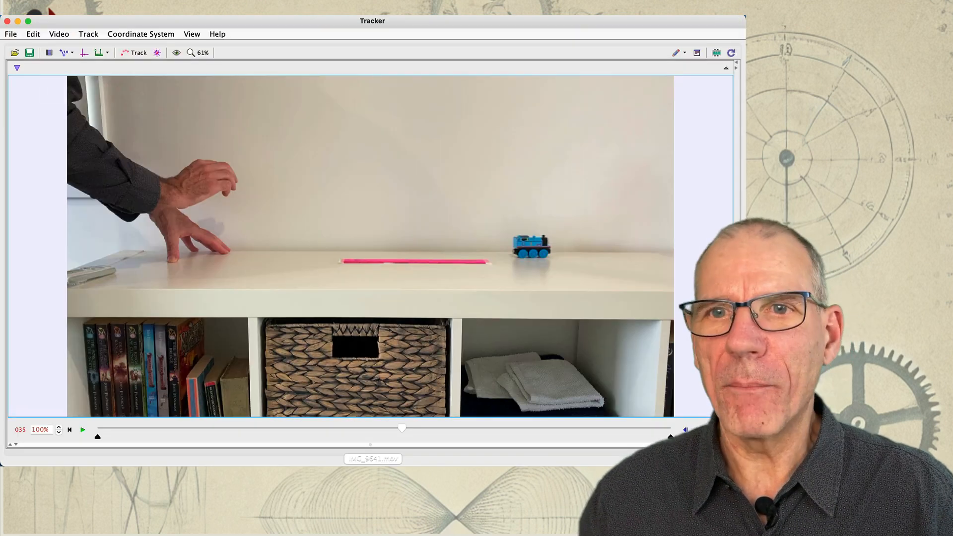
{"action": "left_click", "coordinate": [10, 34]}
{"action": "left_click", "coordinate": [31, 46]}
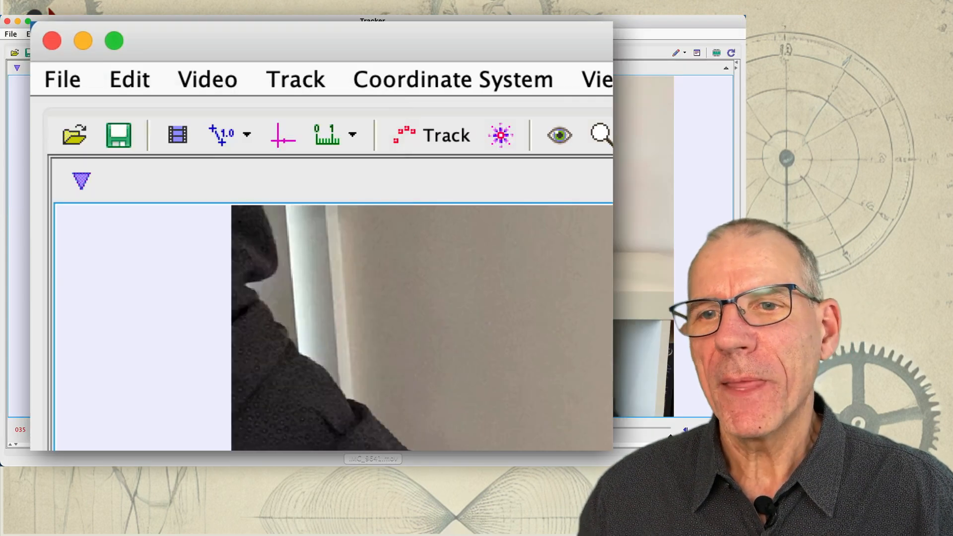
{"action": "left_click", "coordinate": [207, 80]}
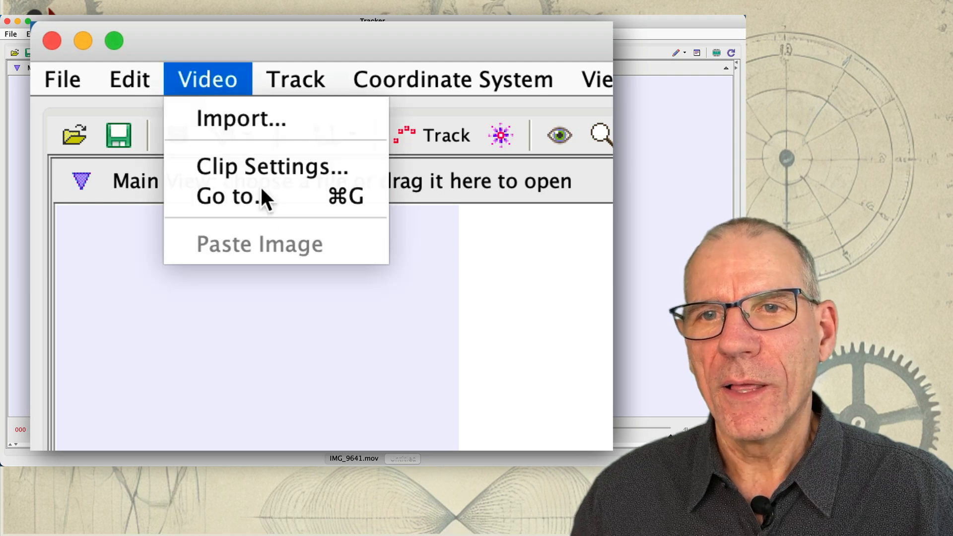
{"action": "left_click", "coordinate": [254, 109]}
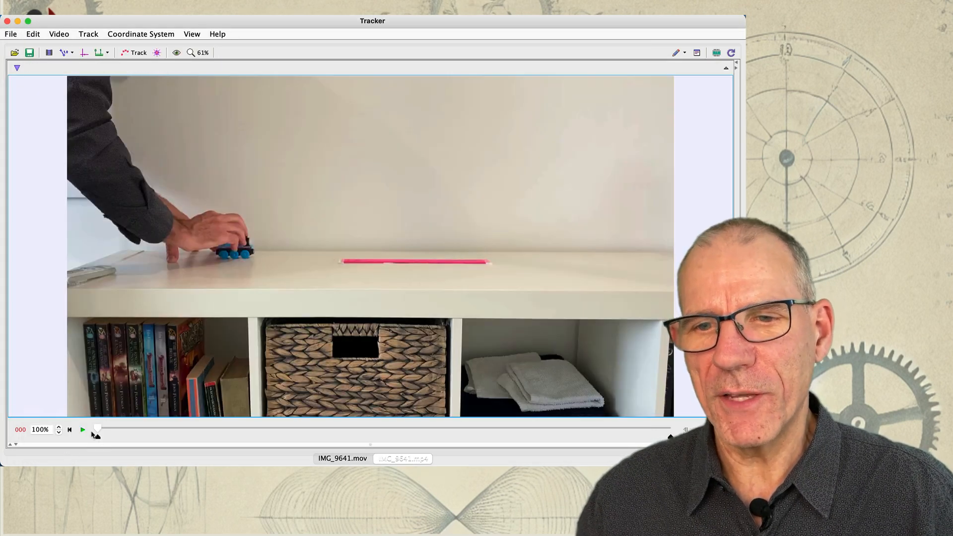
Play the clip and trim it to start at frame 5, once the hand has released the train, and end slightly before the last frame
{"action": "left_click", "coordinate": [83, 430]}
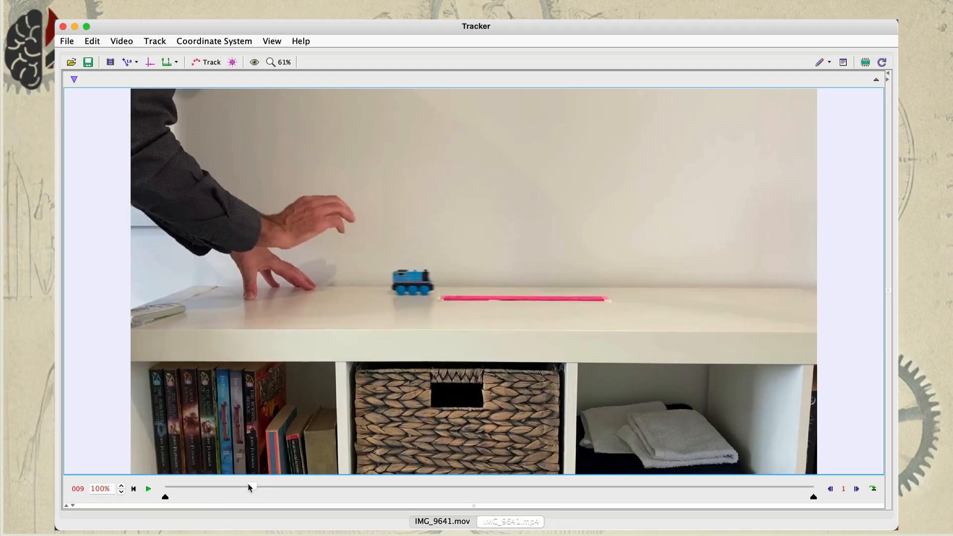
{"action": "left_click_drag", "start_coordinate": [249, 488], "coordinate": [167, 489]}
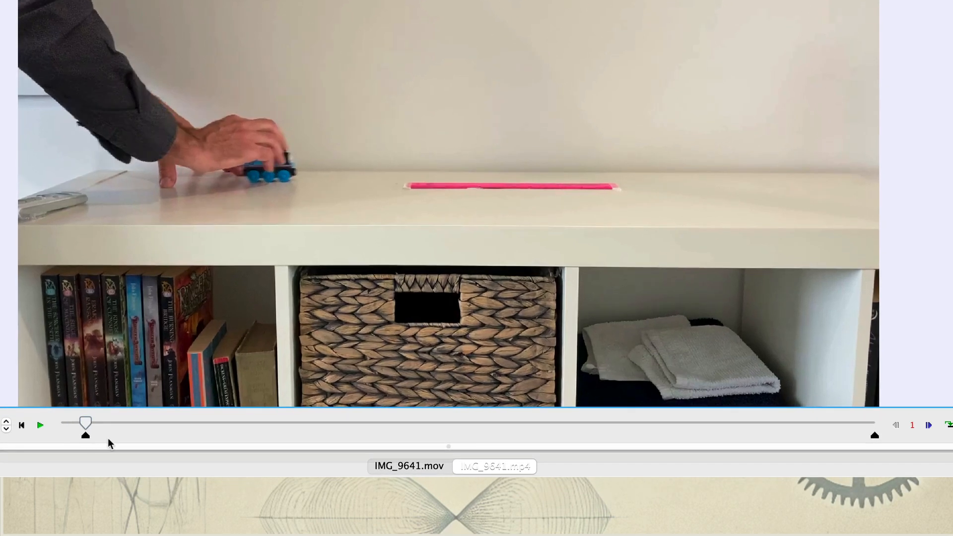
{"action": "left_click_drag", "start_coordinate": [85, 437], "coordinate": [121, 437]}
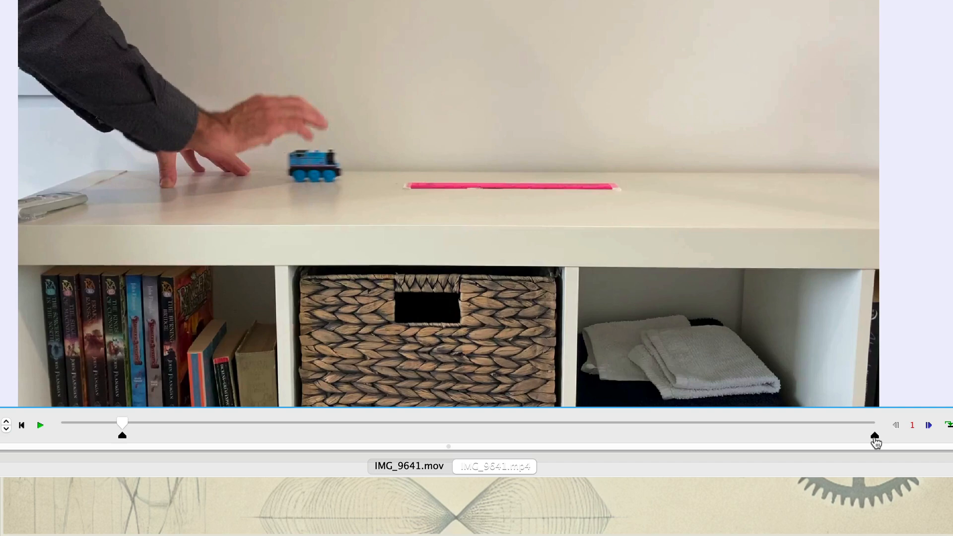
{"action": "left_click_drag", "start_coordinate": [875, 437], "coordinate": [850, 437]}
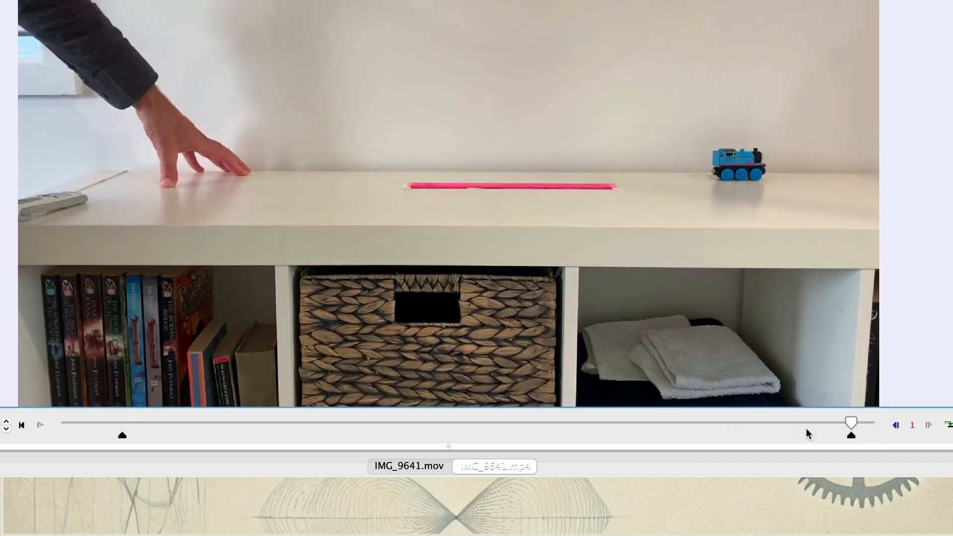
{"action": "left_click_drag", "start_coordinate": [535, 422], "coordinate": [122, 423]}
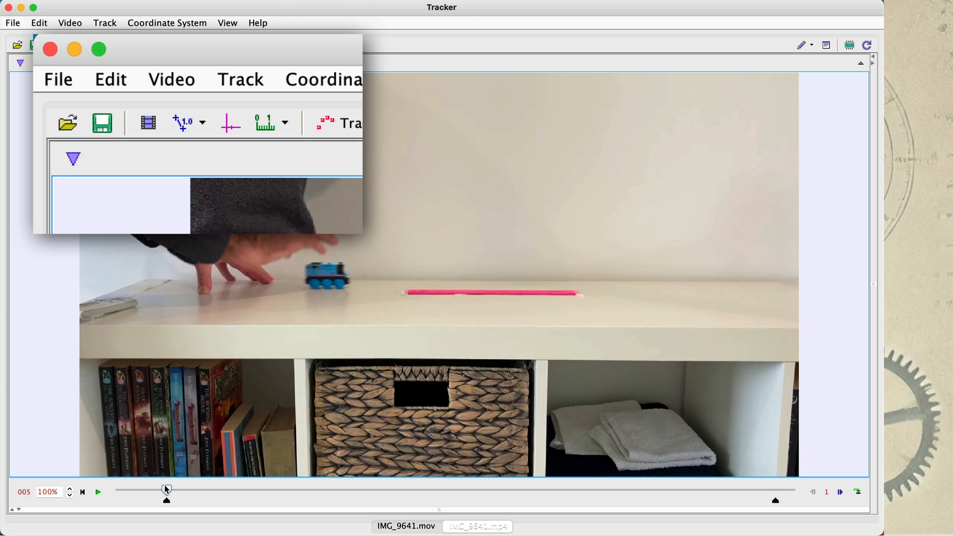
Show the coordinate axes and move their origin down to the bookshelf area below the tabletop
{"action": "left_click", "coordinate": [101, 46]}
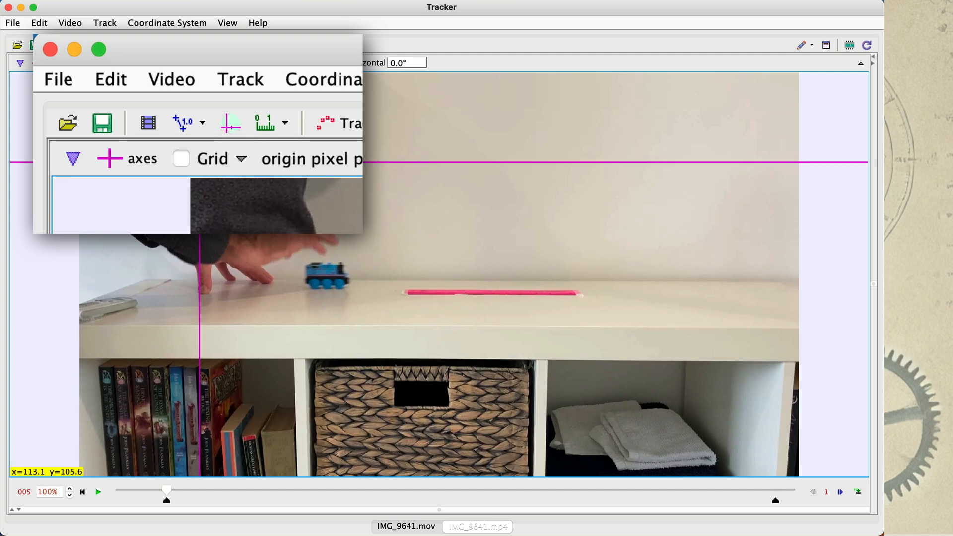
{"action": "left_click_drag", "start_coordinate": [199, 162], "coordinate": [159, 377]}
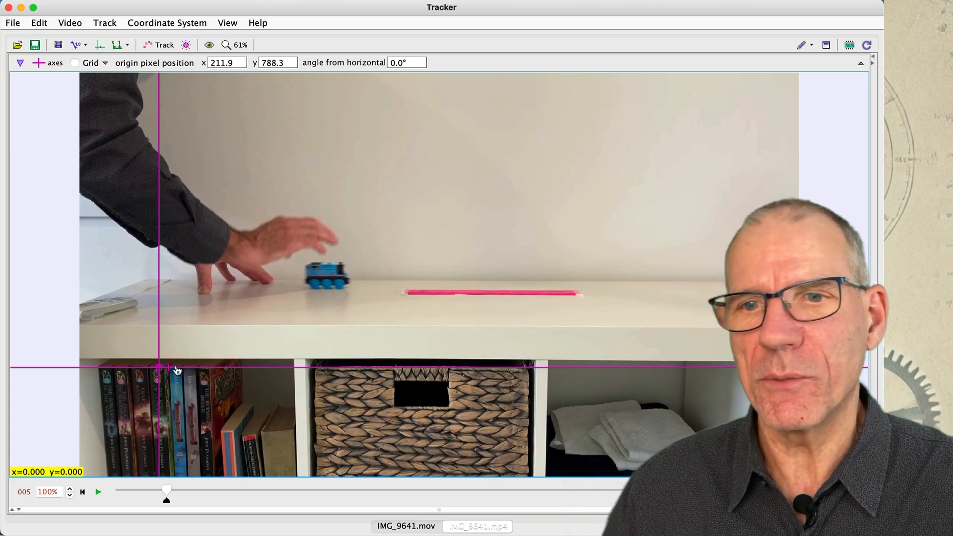
{"action": "left_click_drag", "start_coordinate": [166, 371], "coordinate": [236, 351]}
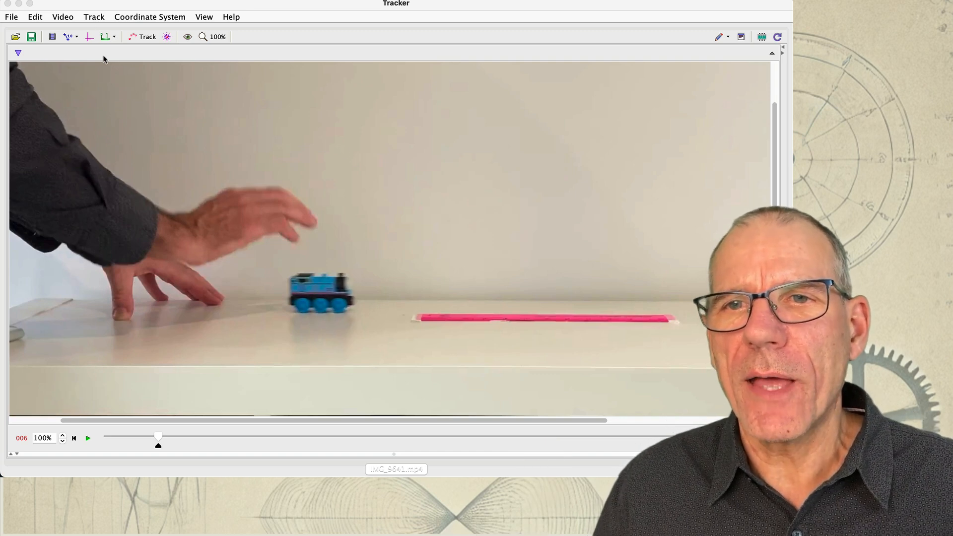
Add a new calibration stick with a length of 0.3 m and lay it along the pink strip on the tabletop
{"action": "left_click", "coordinate": [78, 37]}
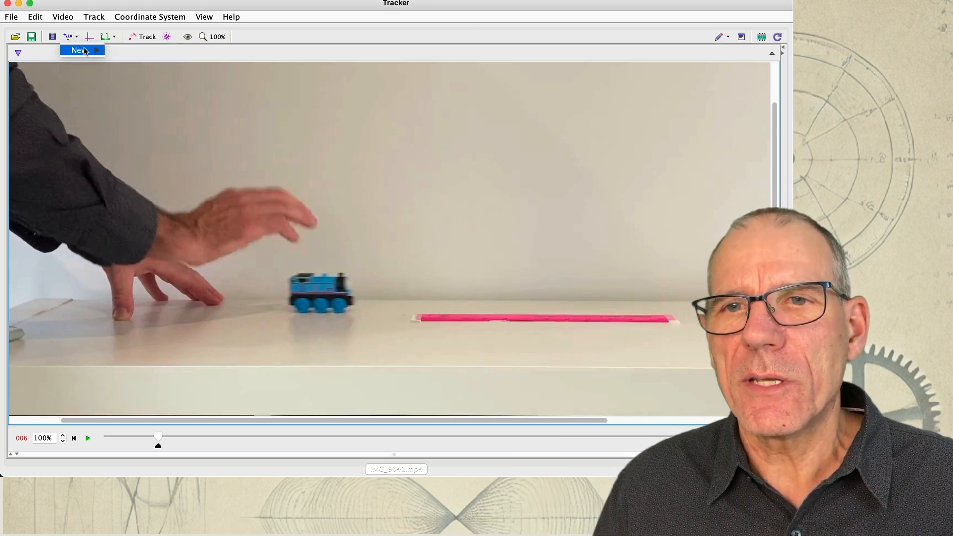
{"action": "mouse_move", "coordinate": [95, 49]}
{"action": "left_click", "coordinate": [138, 50]}
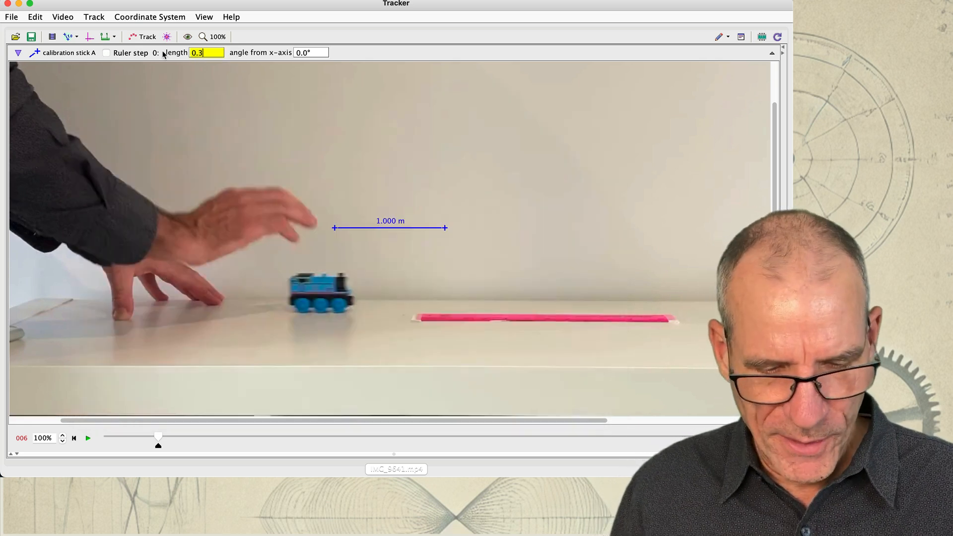
{"action": "key", "text": "Return"}
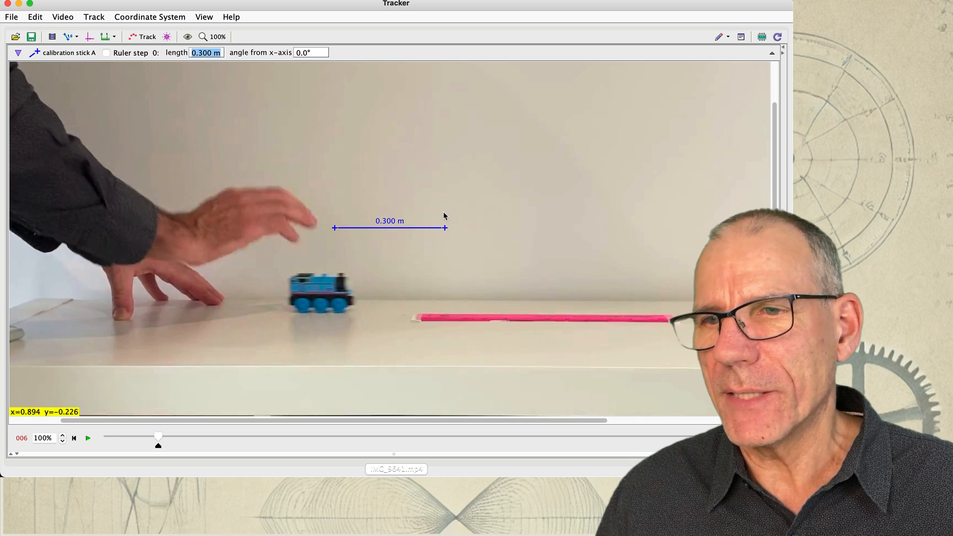
{"action": "left_click_drag", "start_coordinate": [445, 229], "coordinate": [667, 322]}
{"action": "left_click_drag", "start_coordinate": [338, 231], "coordinate": [425, 321]}
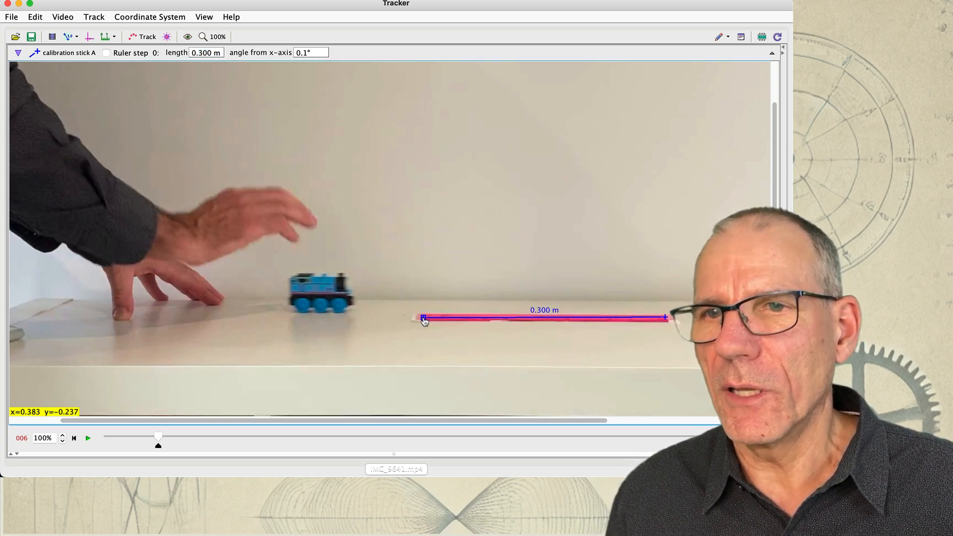
Fine-tune the calibration stick's ends against the pink strip at 200% magnification, and fit the whole video back in view
{"action": "left_click", "coordinate": [217, 38]}
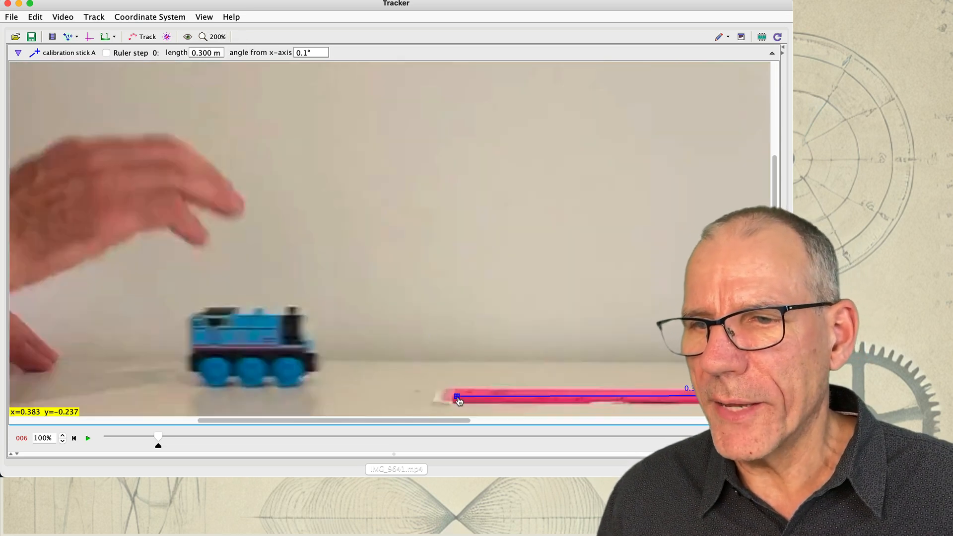
{"action": "left_click_drag", "start_coordinate": [459, 401], "coordinate": [599, 399]}
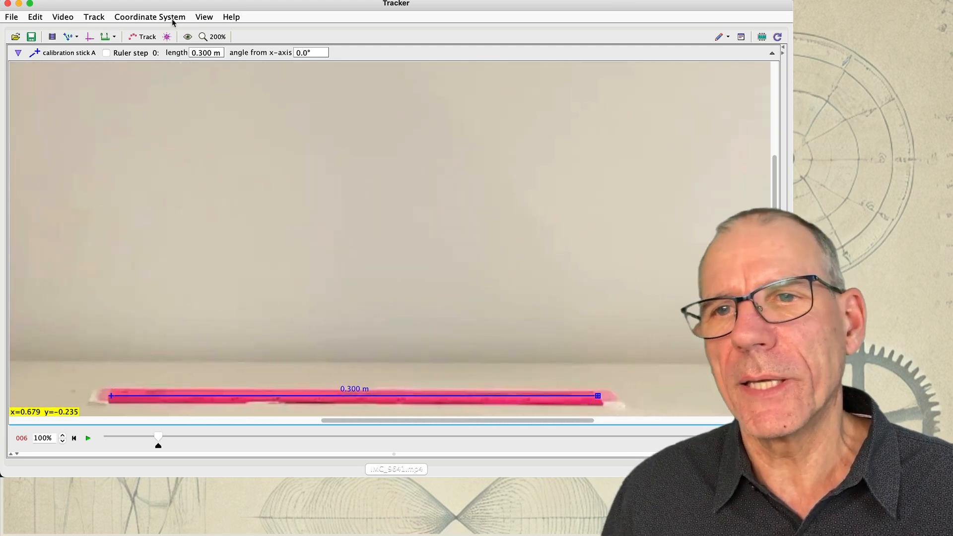
{"action": "left_click", "coordinate": [215, 39]}
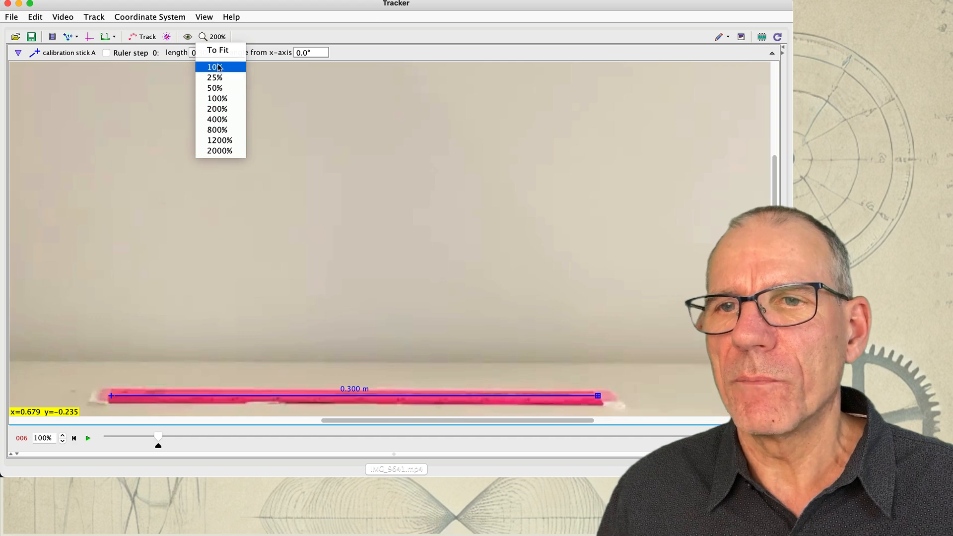
{"action": "left_click", "coordinate": [218, 51]}
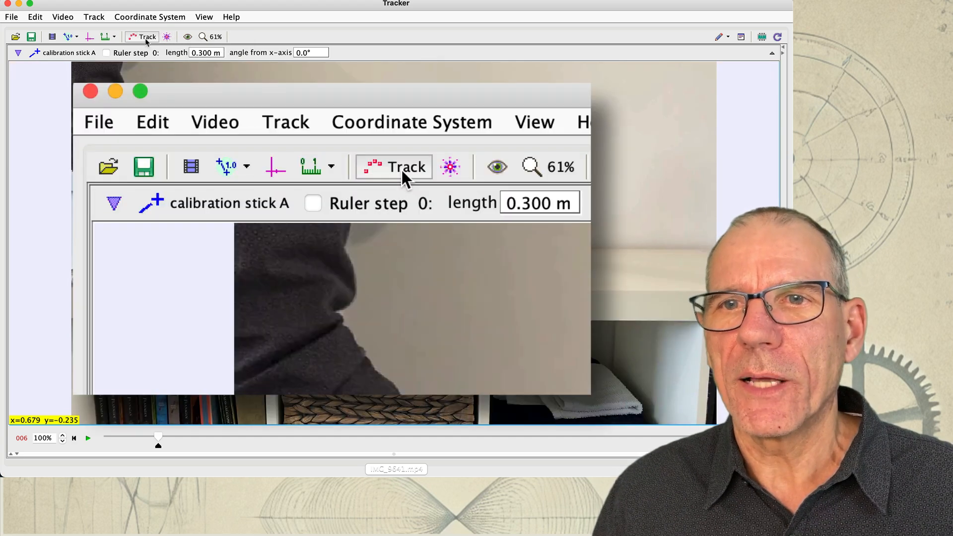
Create a point mass track and set an autotracker key frame on the train's funnel at frame 6
{"action": "left_click", "coordinate": [94, 16]}
{"action": "mouse_move", "coordinate": [100, 30]}
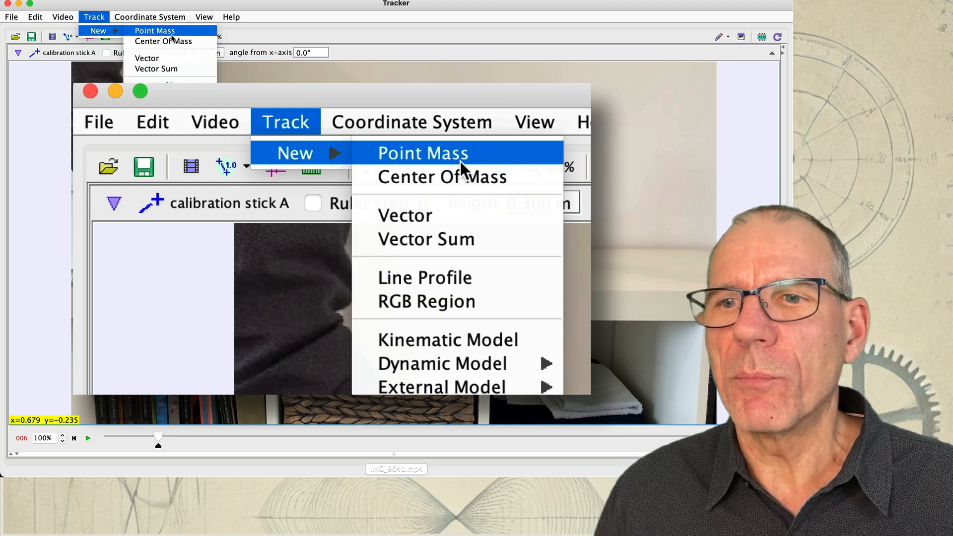
{"action": "left_click", "coordinate": [172, 36]}
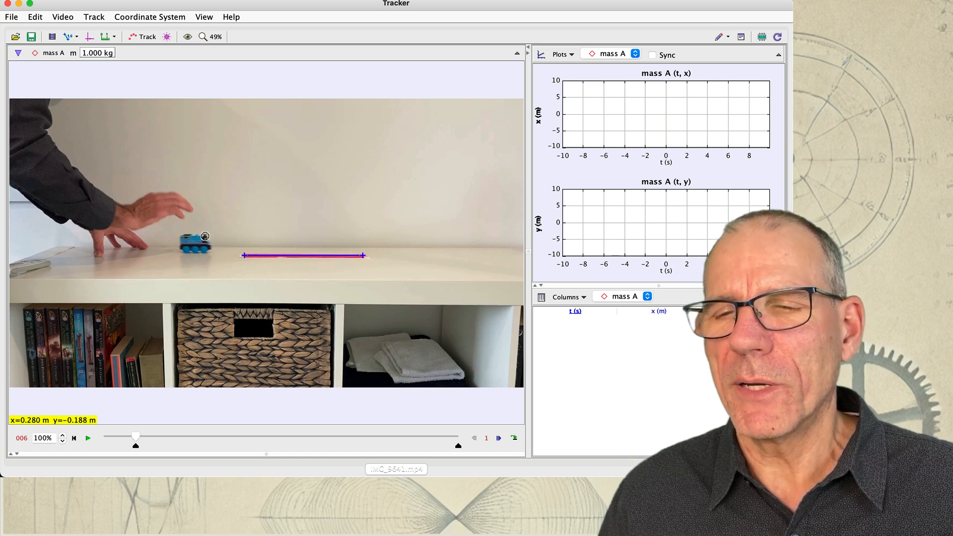
{"action": "left_click", "coordinate": [205, 236], "text": "ctrl+shift"}
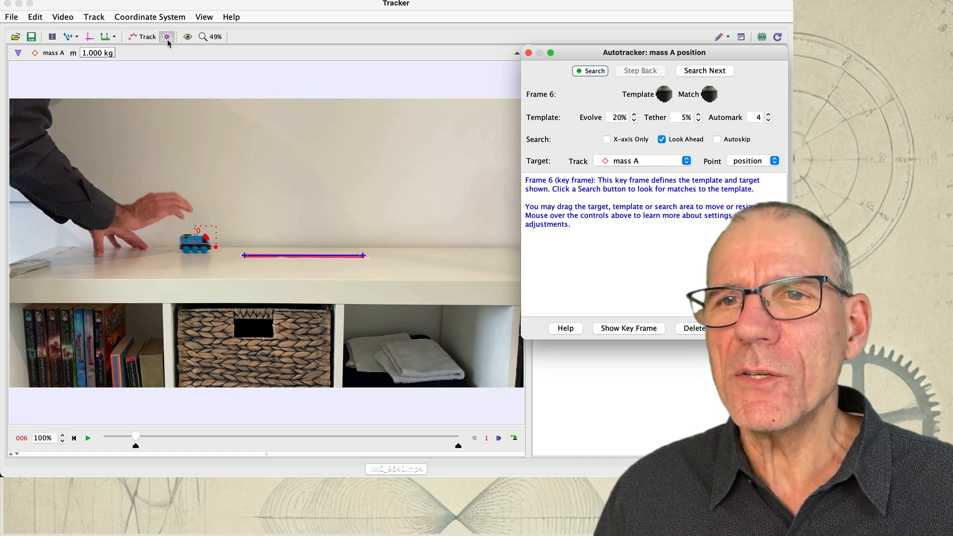
Enlarge the autotracker template around the train's funnel and widen the search area ahead of the train
{"action": "left_click", "coordinate": [211, 37]}
{"action": "left_click", "coordinate": [217, 109]}
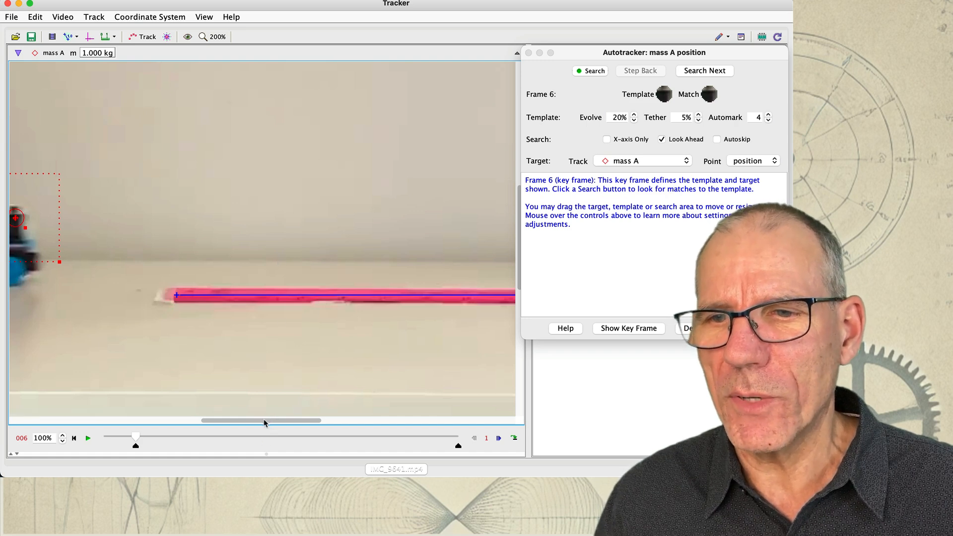
{"action": "left_click_drag", "start_coordinate": [264, 423], "coordinate": [205, 420]}
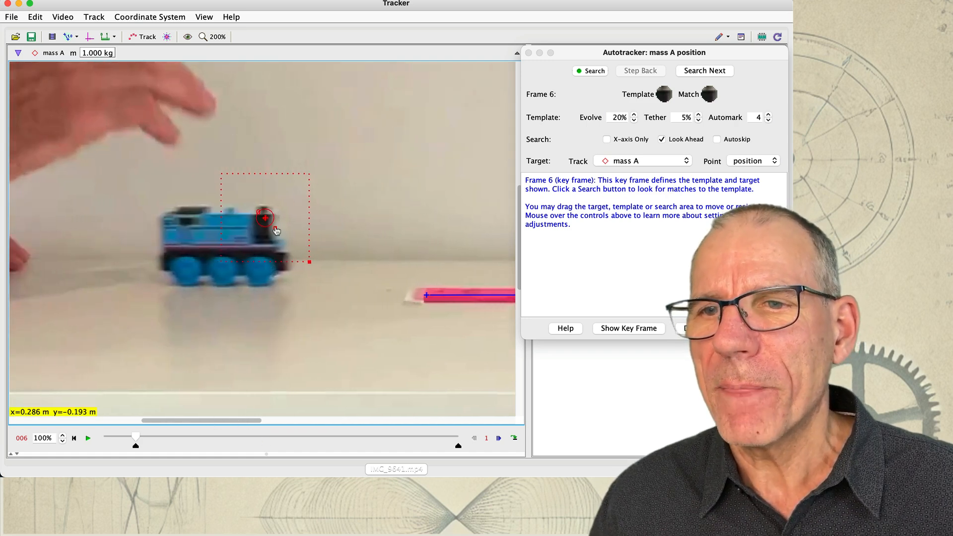
{"action": "left_click_drag", "start_coordinate": [276, 231], "coordinate": [296, 248]}
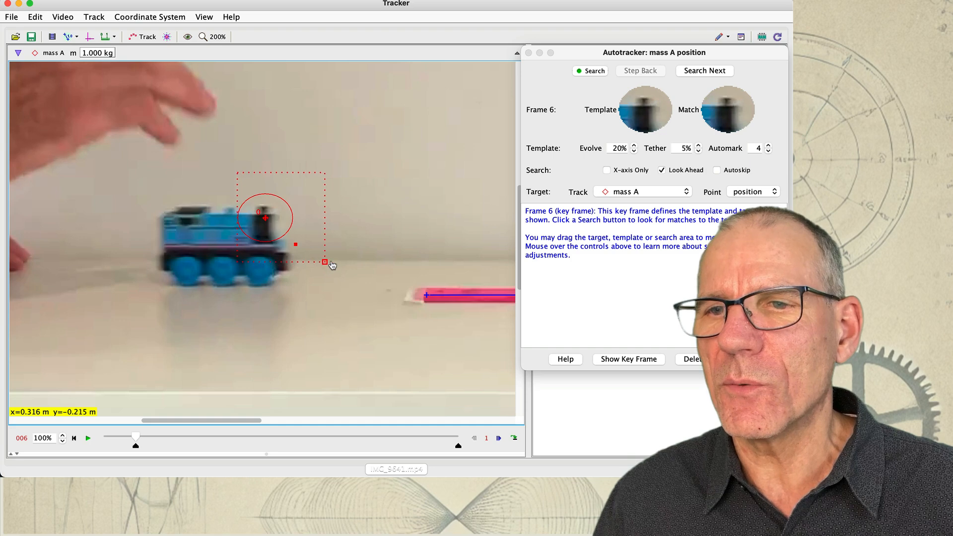
{"action": "left_click_drag", "start_coordinate": [357, 264], "coordinate": [360, 265]}
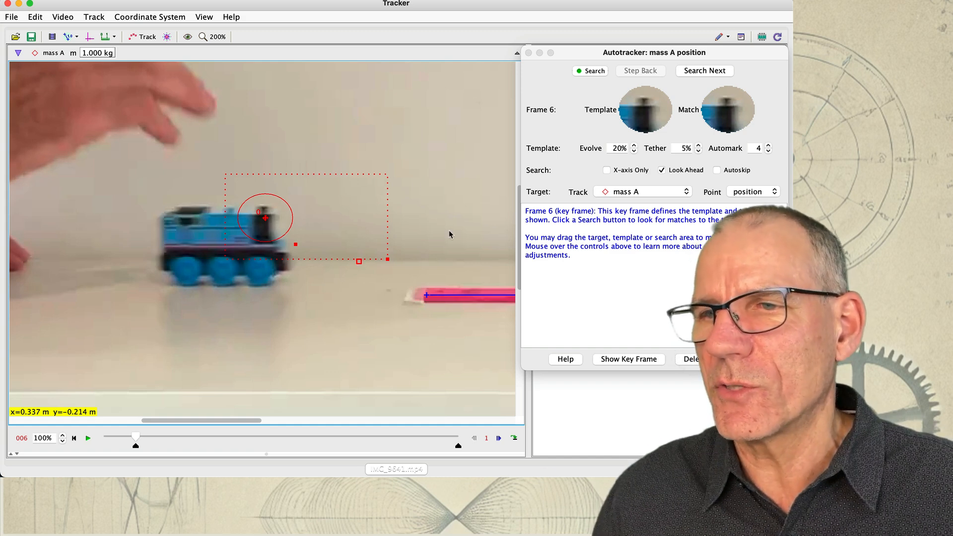
Run the autotracker search through the clip and accept the possible match at frame 22 so tracking continues
{"action": "left_click", "coordinate": [222, 38]}
{"action": "left_click", "coordinate": [218, 49]}
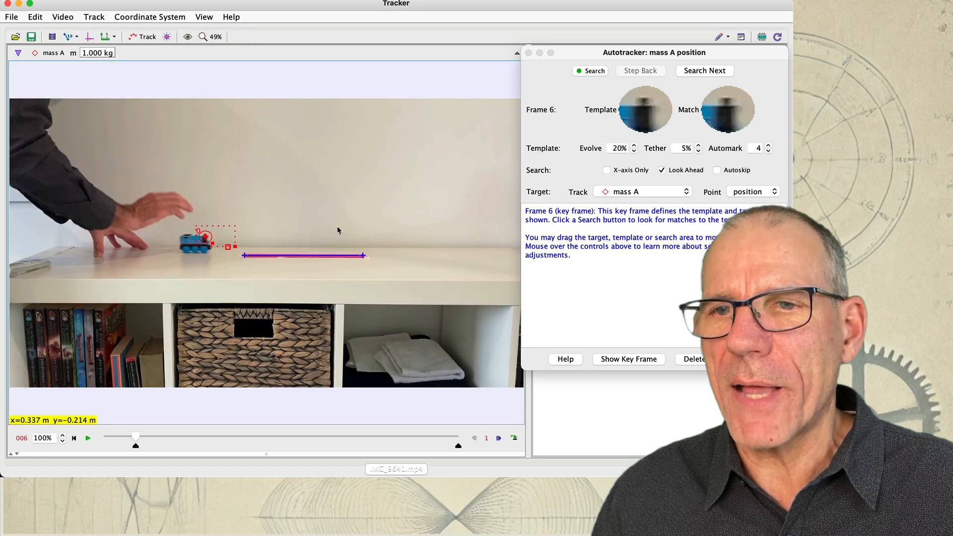
{"action": "left_click", "coordinate": [592, 71]}
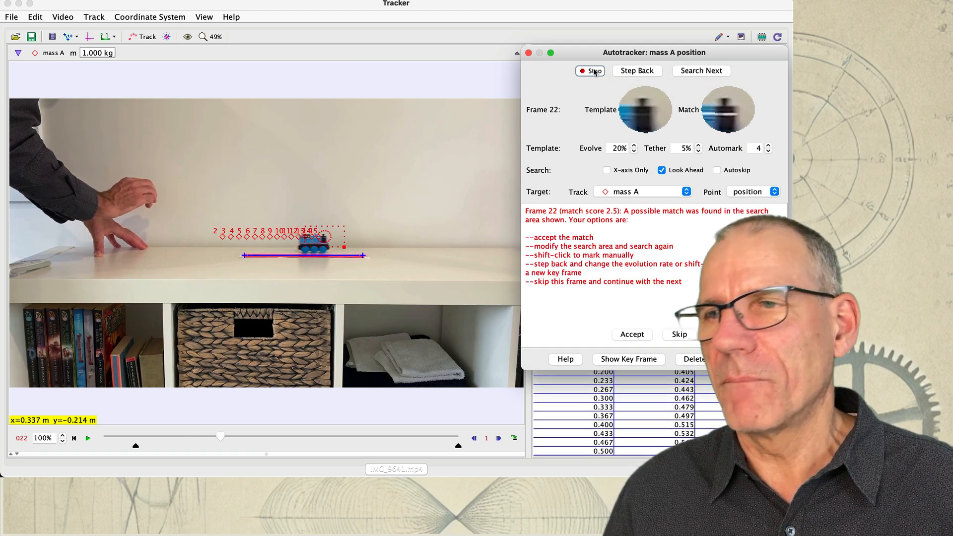
{"action": "mouse_move", "coordinate": [731, 107]}
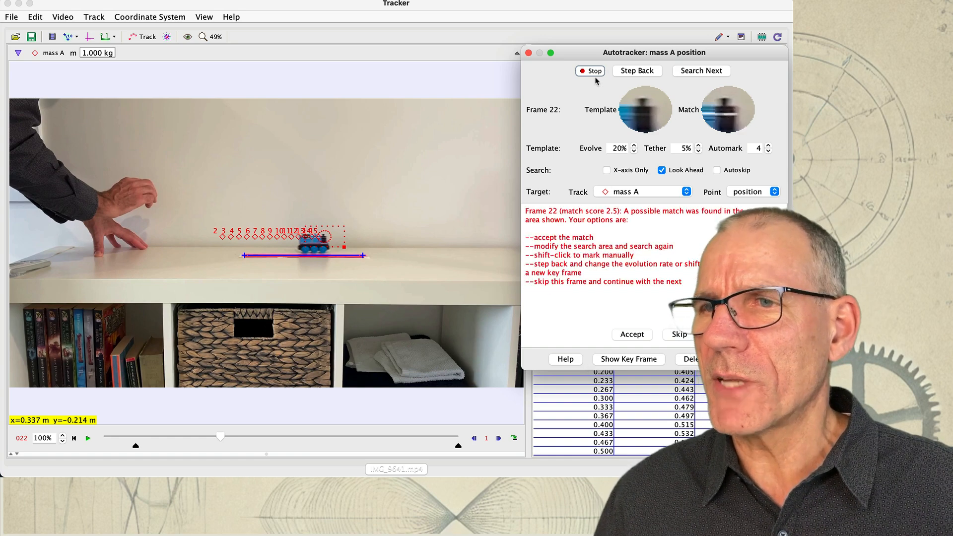
{"action": "left_click", "coordinate": [637, 335]}
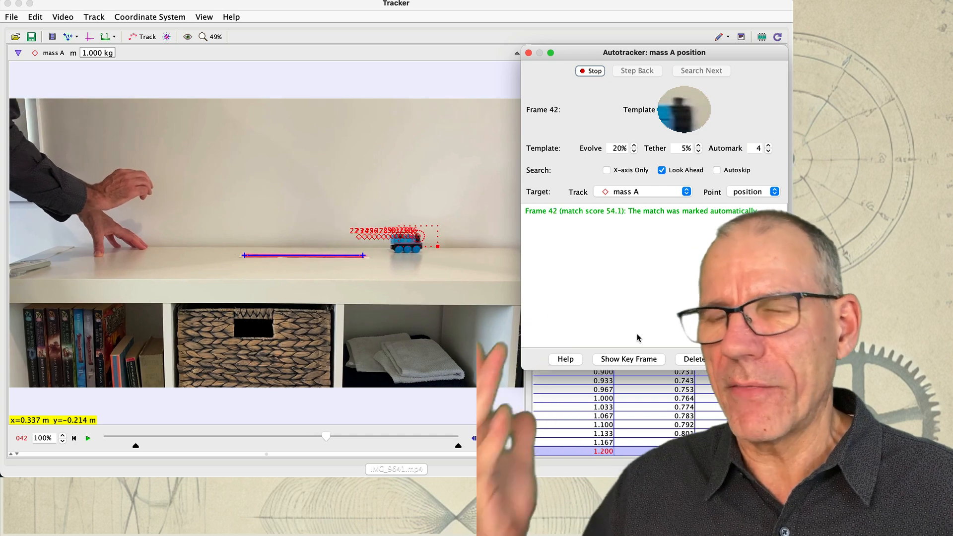
Close the finished autotracker and select all time and x-position values in mass A's data table, from 0.000 to 2.033 s
{"action": "mouse_move", "coordinate": [612, 145]}
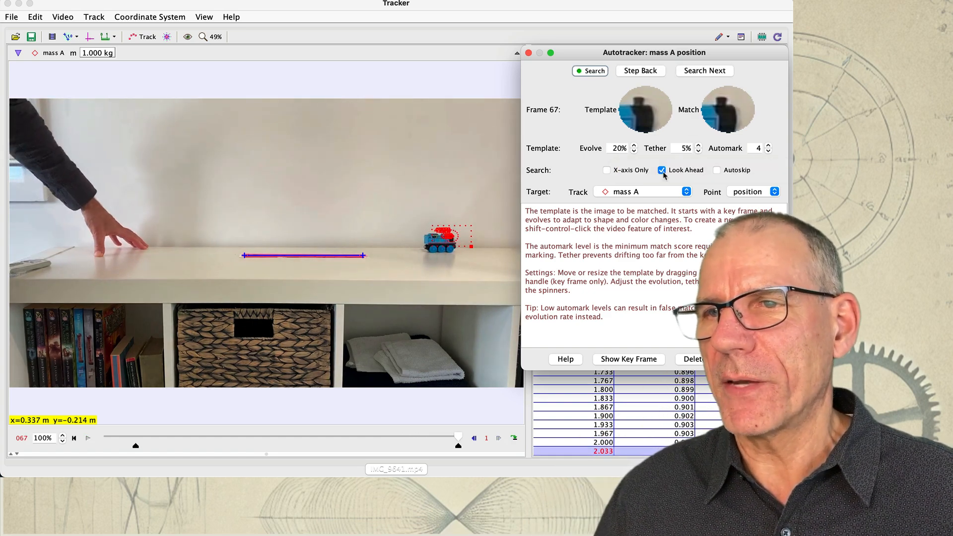
{"action": "left_click", "coordinate": [529, 53]}
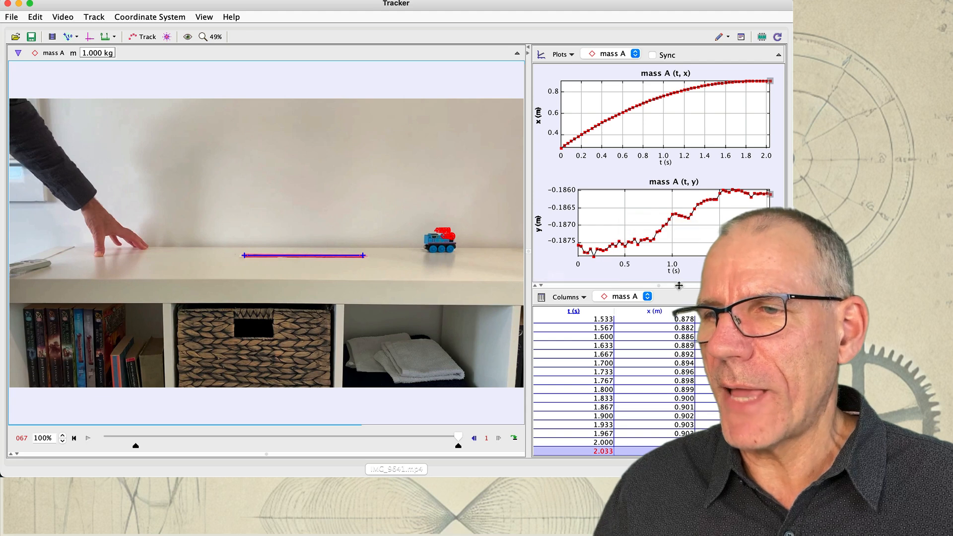
{"action": "scroll", "coordinate": [655, 353], "scroll_direction": "up", "scroll_amount": 4}
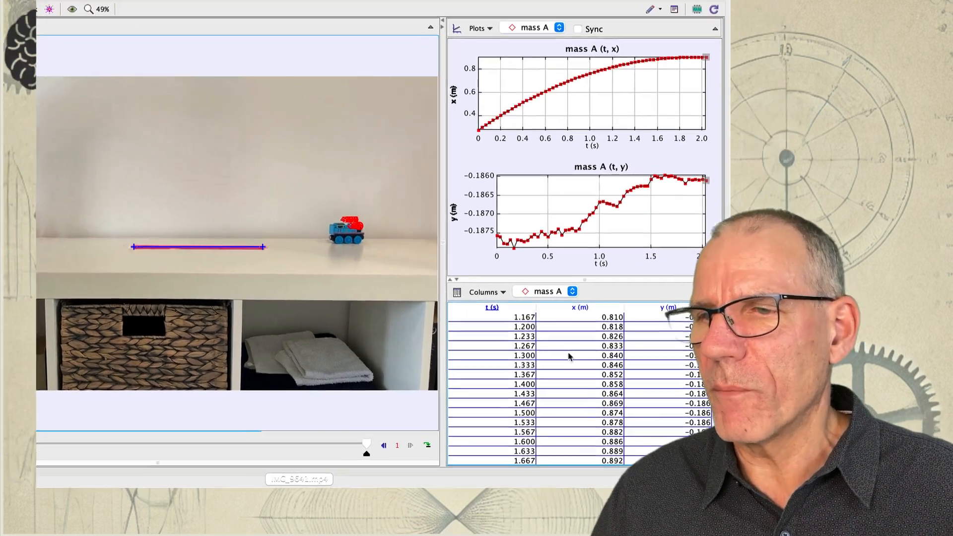
{"action": "scroll", "coordinate": [570, 357], "scroll_direction": "up", "scroll_amount": 12}
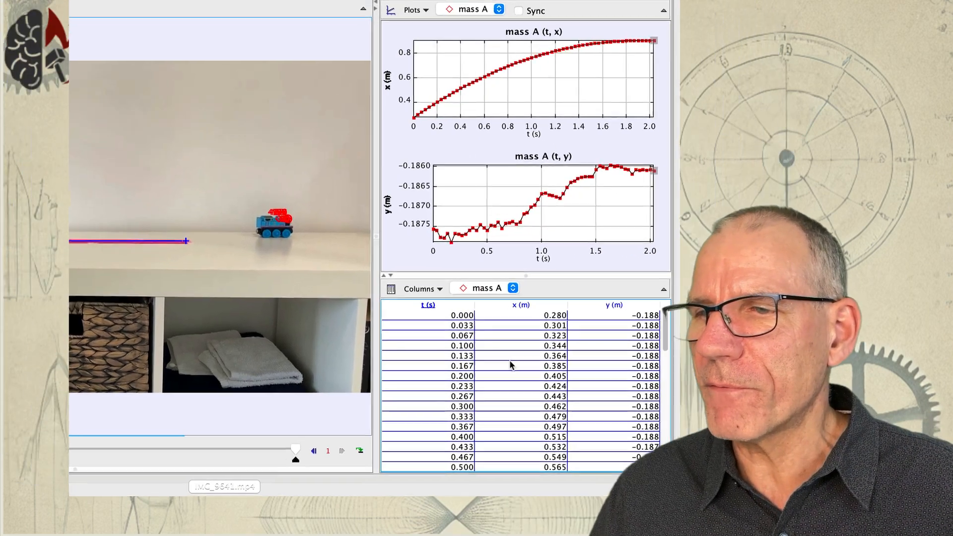
{"action": "left_click", "coordinate": [600, 317]}
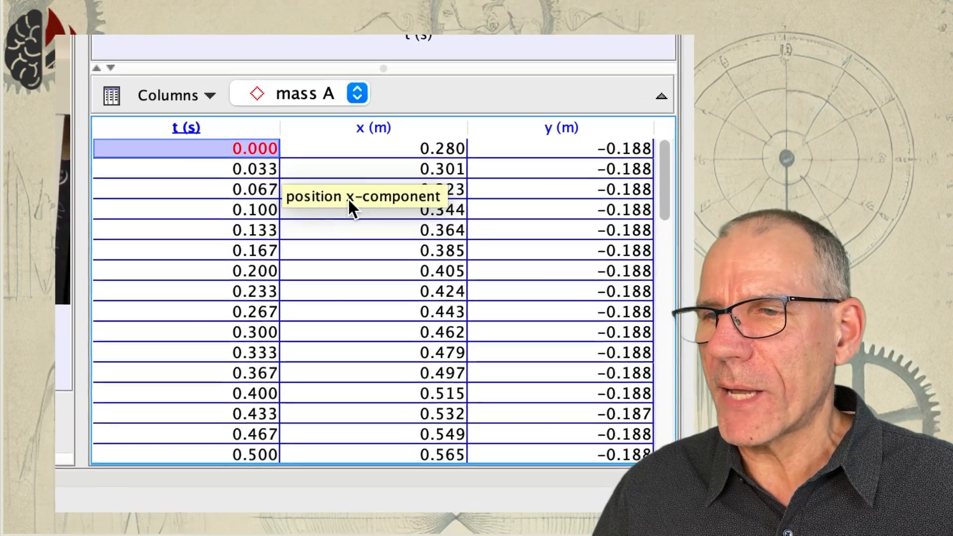
{"action": "scroll", "coordinate": [367, 303], "scroll_direction": "down", "scroll_amount": 15}
{"action": "left_click", "coordinate": [425, 445], "text": "shift"}
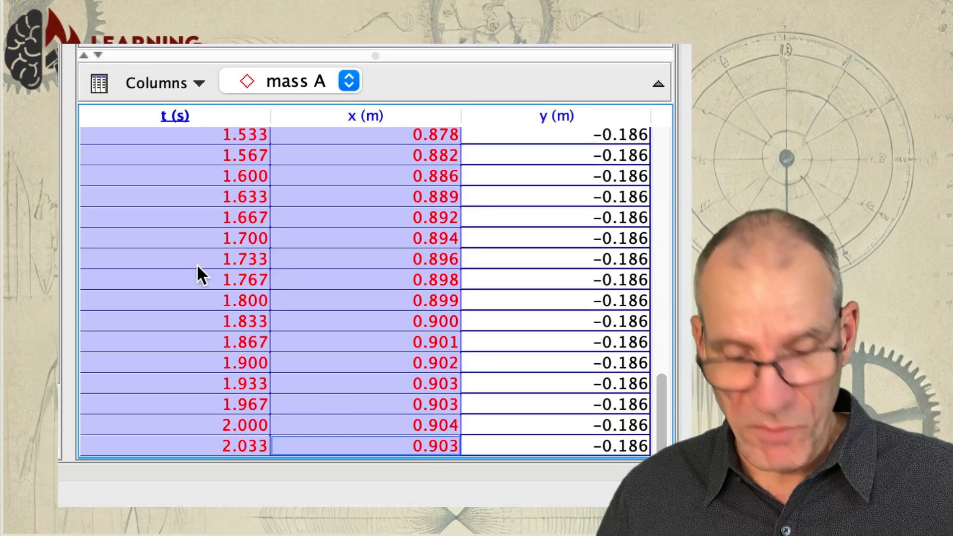